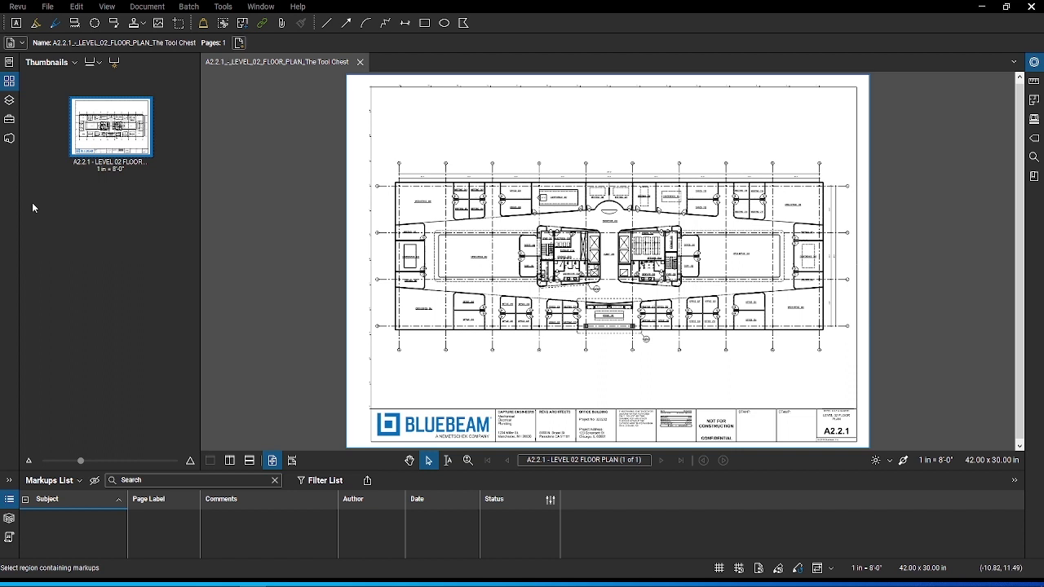
# Show the Tool Chest and briefly view the tools in the My Tools set, collapsing the set again.
pyautogui.click(9, 119)
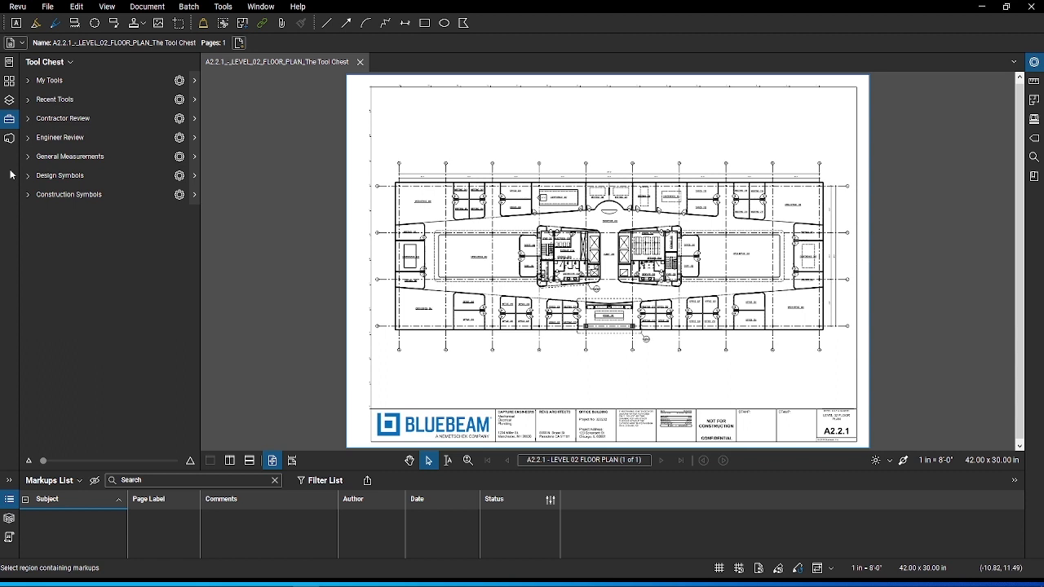
pyautogui.click(29, 82)
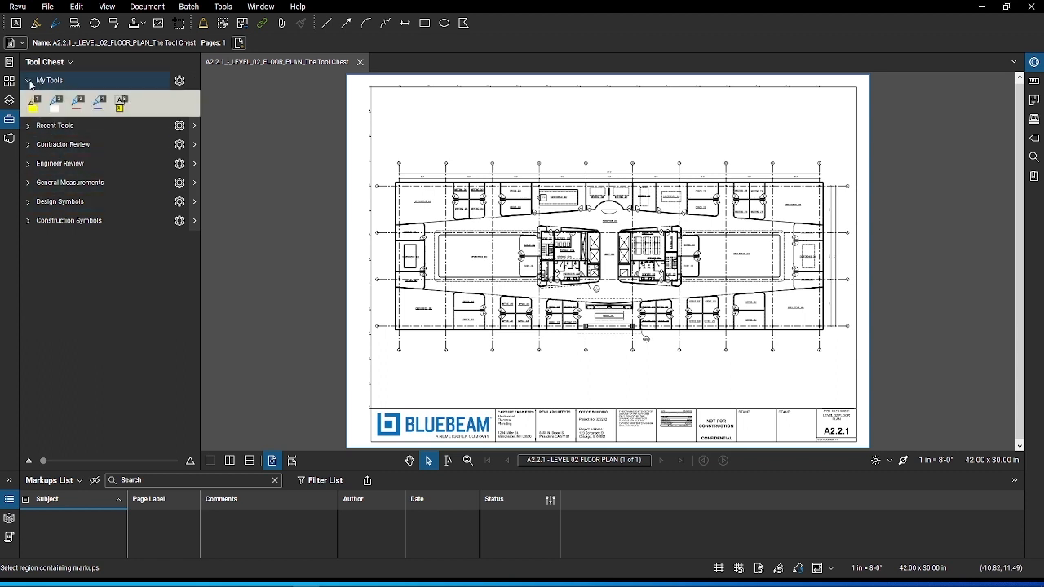
pyautogui.click(29, 81)
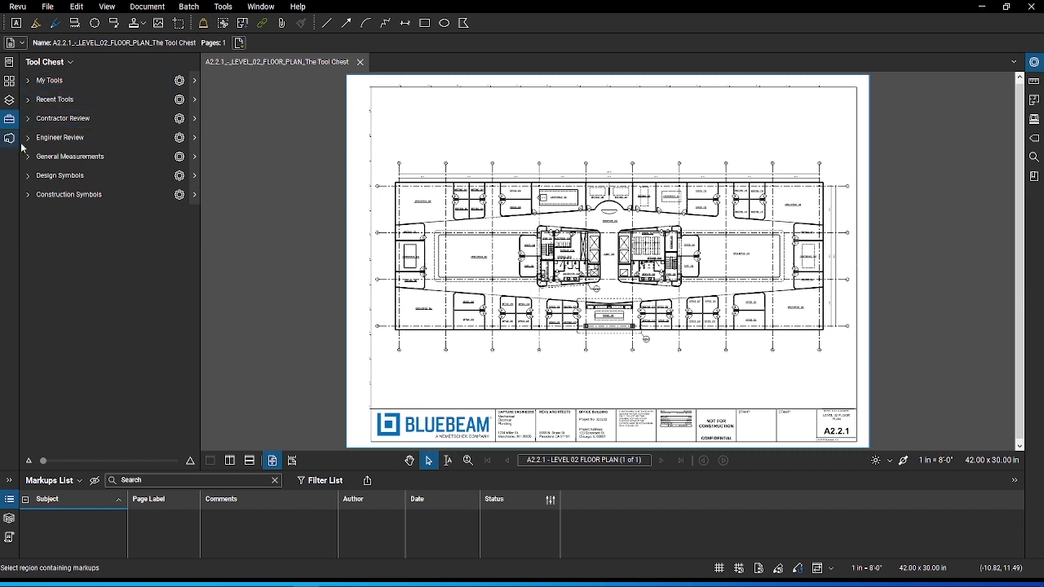
# Expand the Contractor Review, Engineer Review, Design Symbols, Construction Symbols and General Measurements tool sets.
pyautogui.click(29, 119)
pyautogui.click(29, 164)
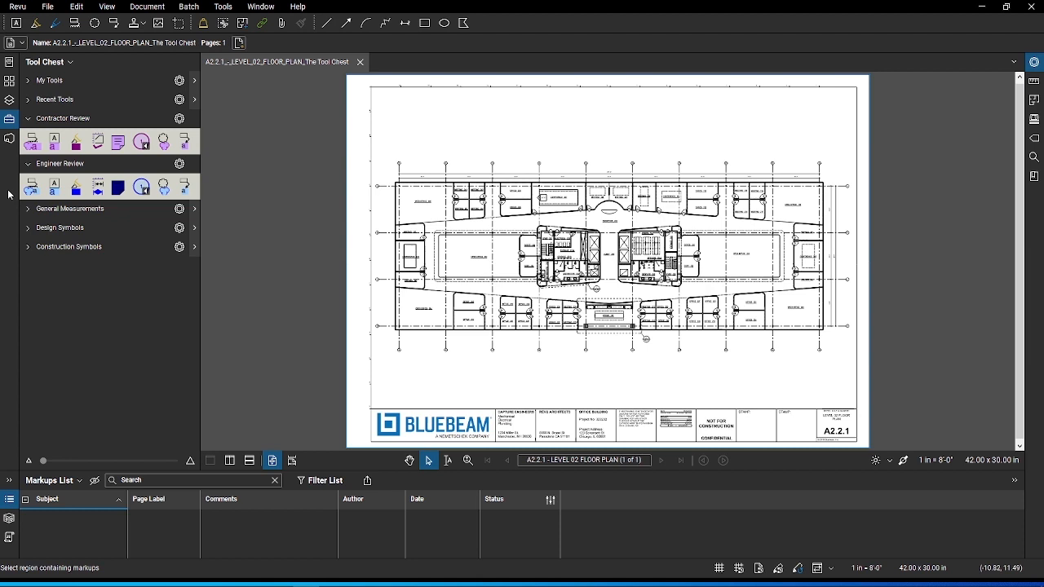
pyautogui.click(22, 228)
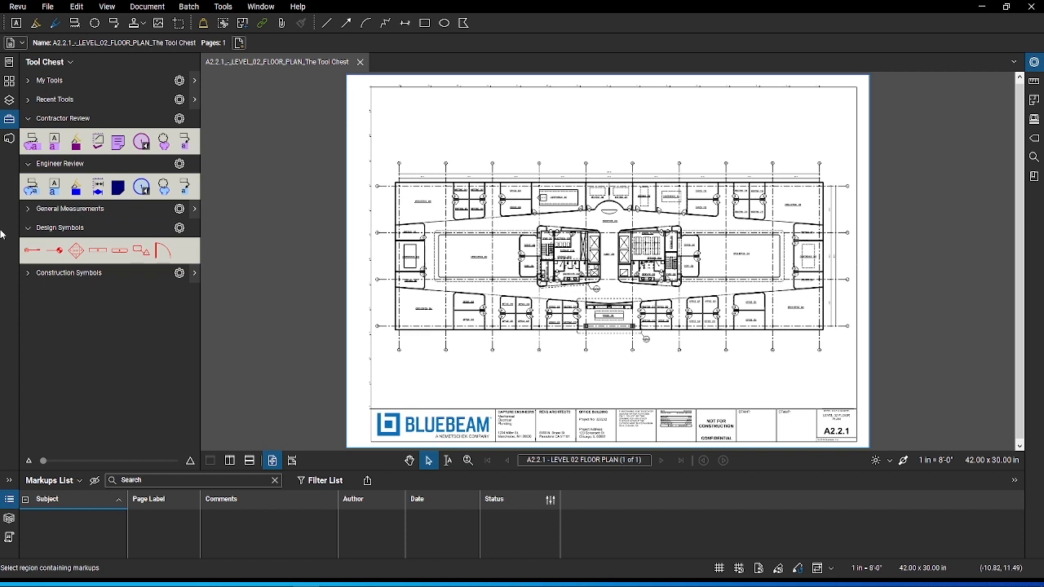
pyautogui.click(28, 274)
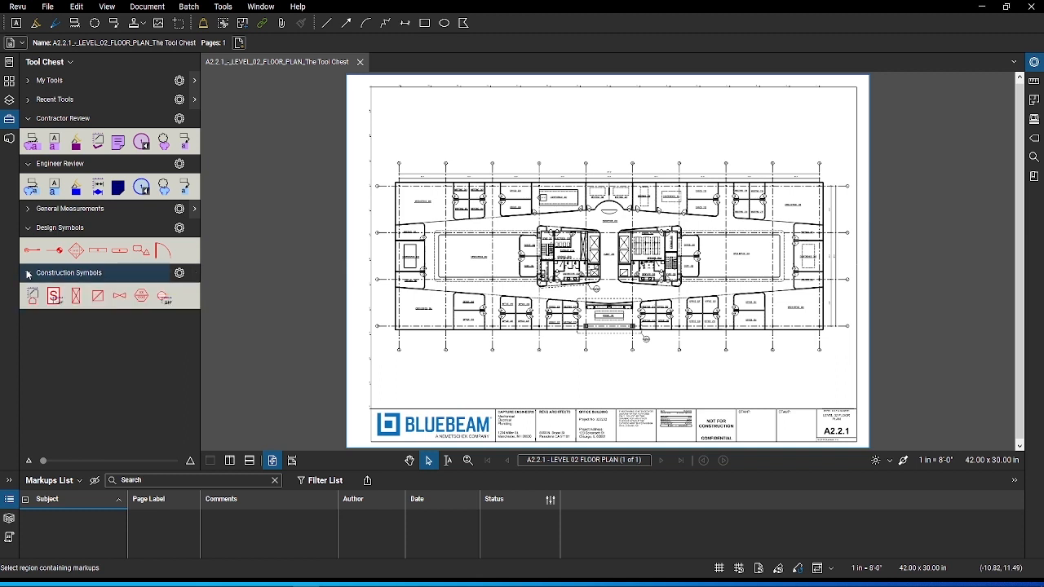
pyautogui.click(23, 210)
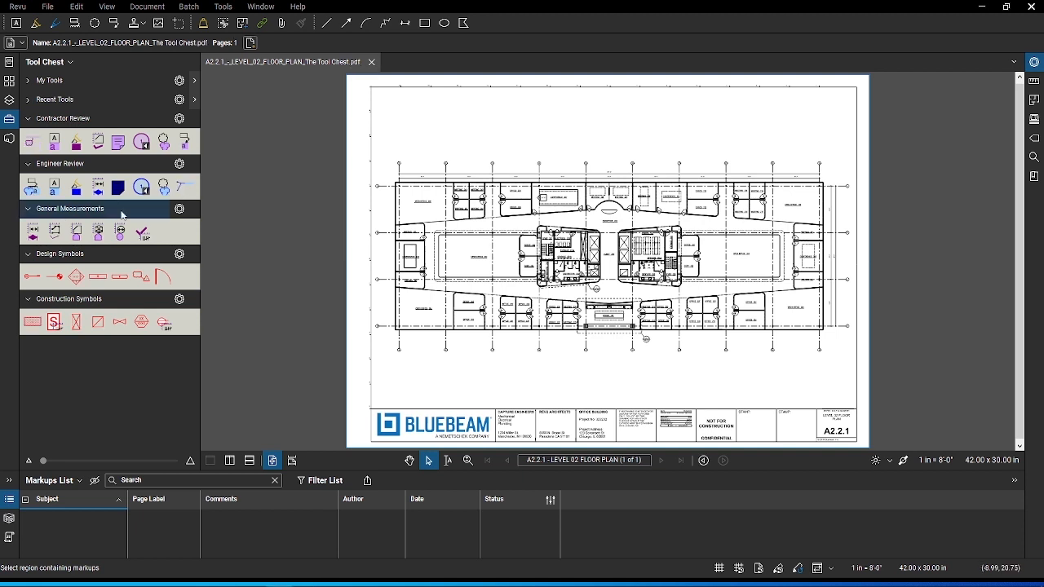
# Open Bluebeam's technical support website from the program's help and look through the available support options.
pyautogui.click(297, 8)
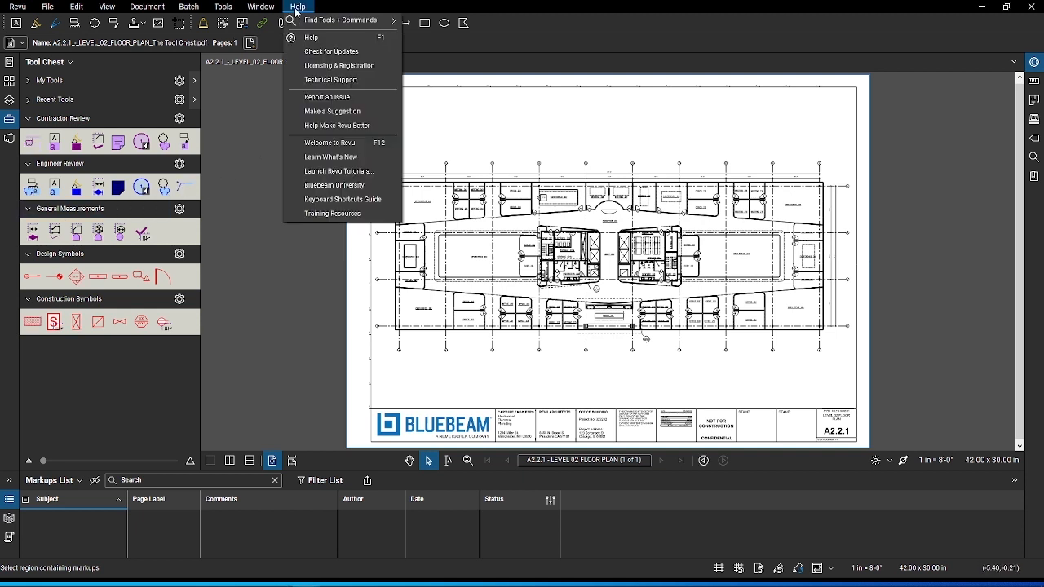
pyautogui.click(329, 79)
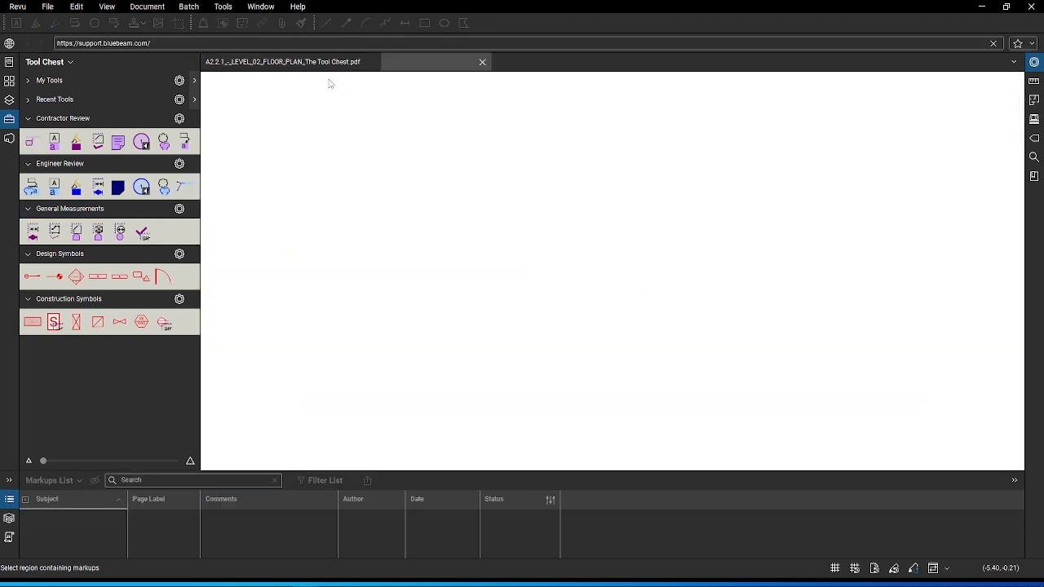
pyautogui.scroll(-3, 414, 147)
pyautogui.scroll(-4, 412, 151)
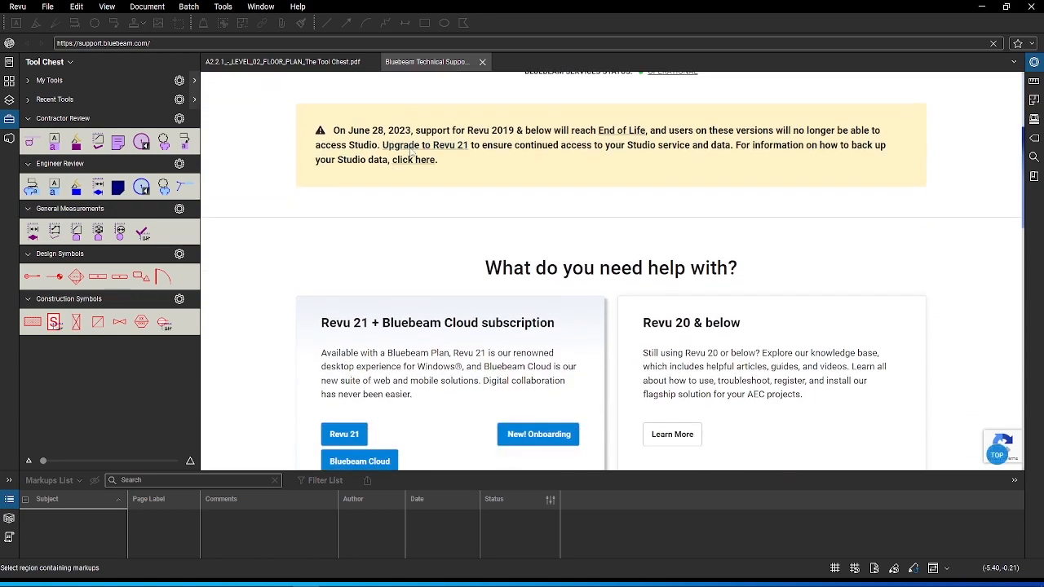
pyautogui.scroll(-3, 410, 152)
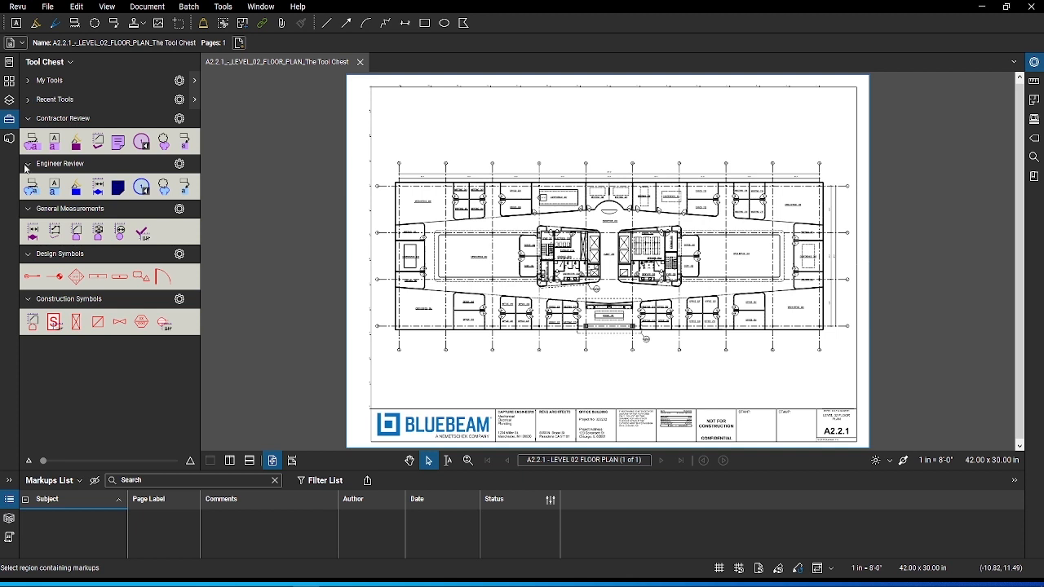
# Open the tool set manager and switch the display of Recent Tools and Contractor Review off and back on.
pyautogui.click(70, 63)
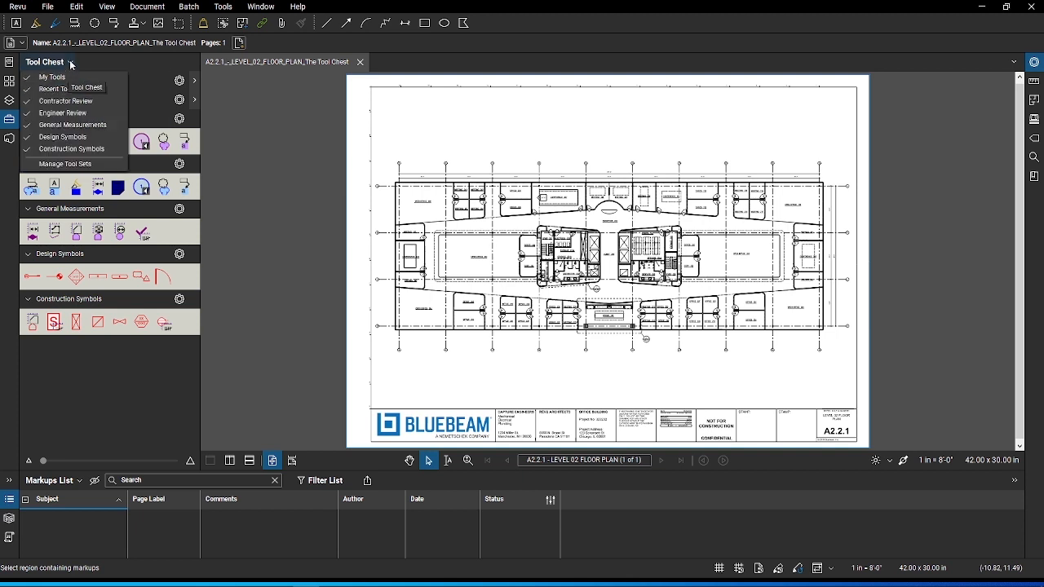
pyautogui.click(69, 166)
pyautogui.click(403, 252)
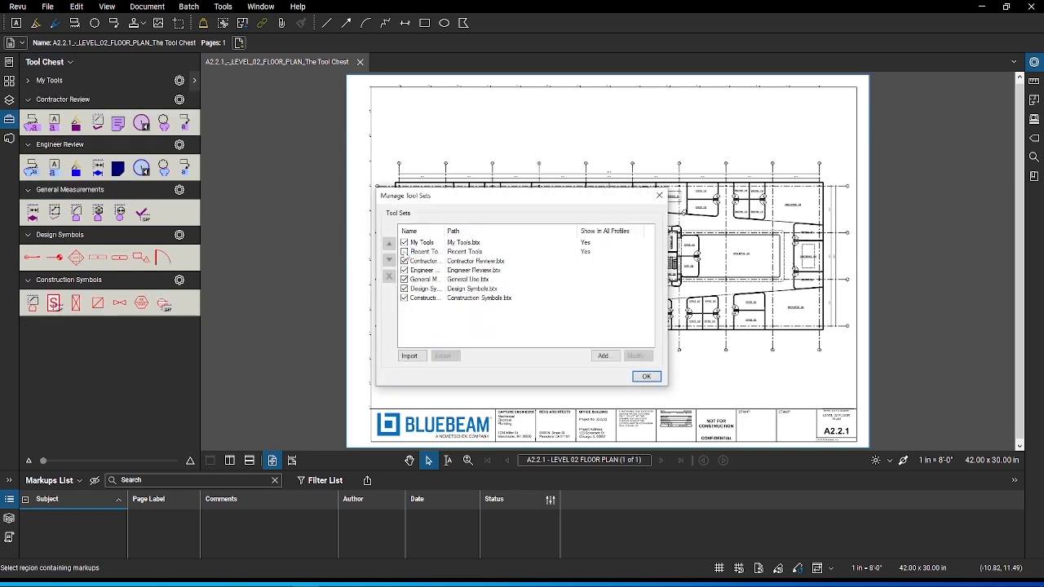
pyautogui.click(404, 252)
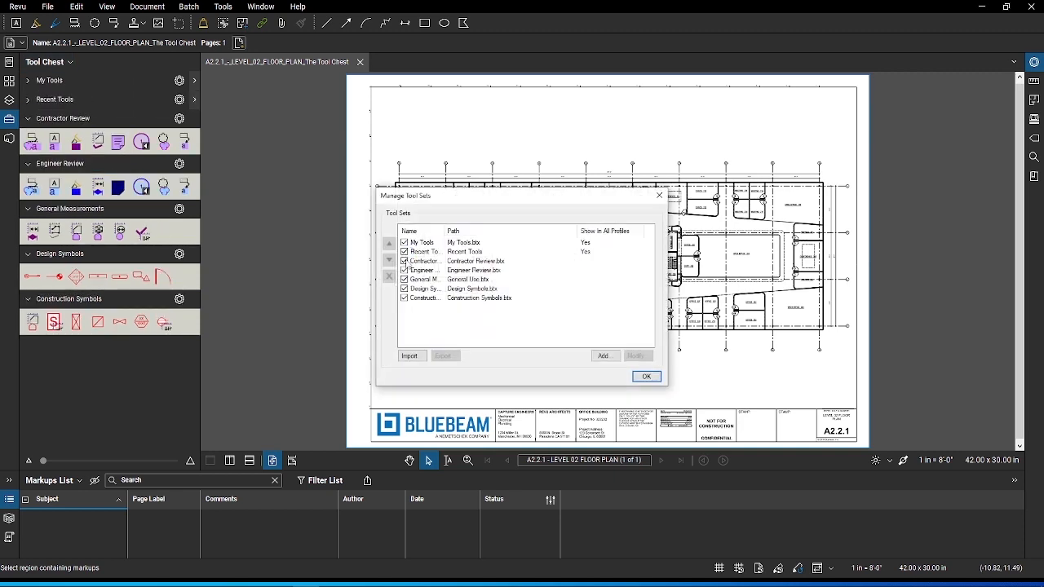
pyautogui.click(404, 261)
pyautogui.click(404, 261)
# Move the General Measurements tool set up two places in the list and back down two places.
pyautogui.click(426, 279)
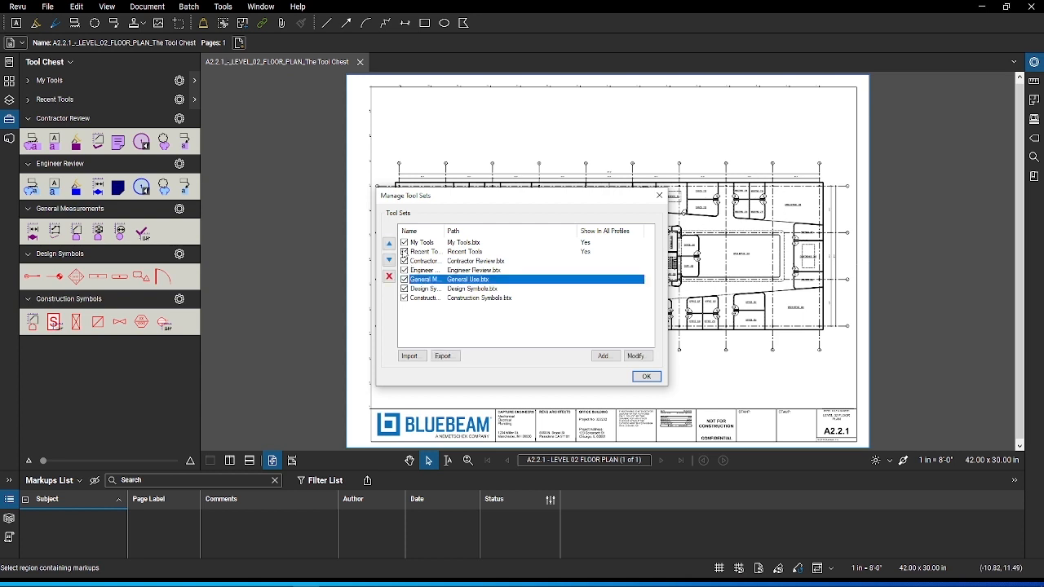
pyautogui.click(389, 244)
pyautogui.click(389, 244)
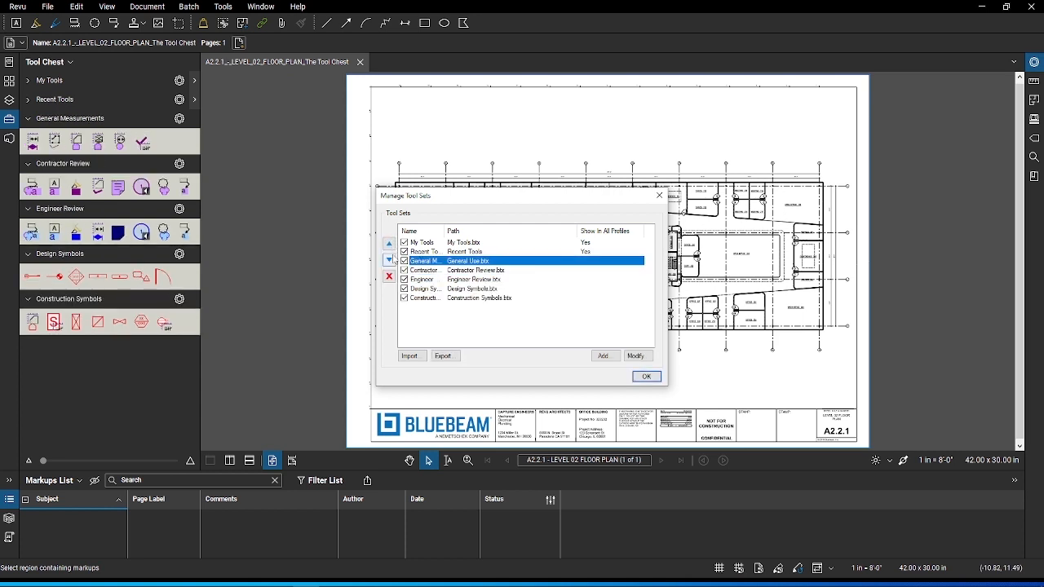
pyautogui.click(389, 260)
pyautogui.click(389, 259)
# Widen the Name column of the tool set list to fit the full names and select the Recent Tools set.
pyautogui.click(423, 289)
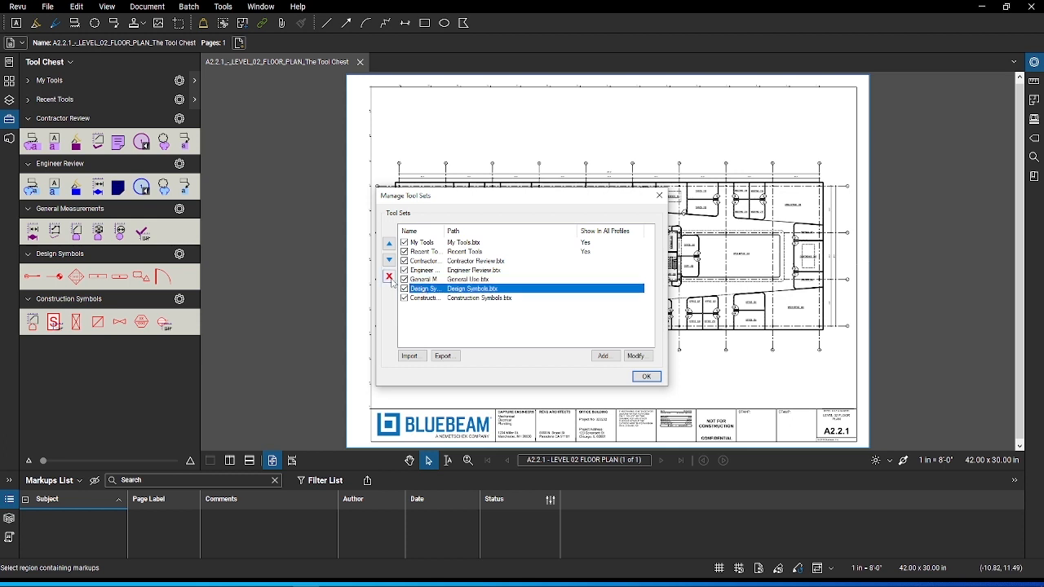
pyautogui.moveTo(445, 230); pyautogui.dragTo(479, 229)
pyautogui.click(459, 251)
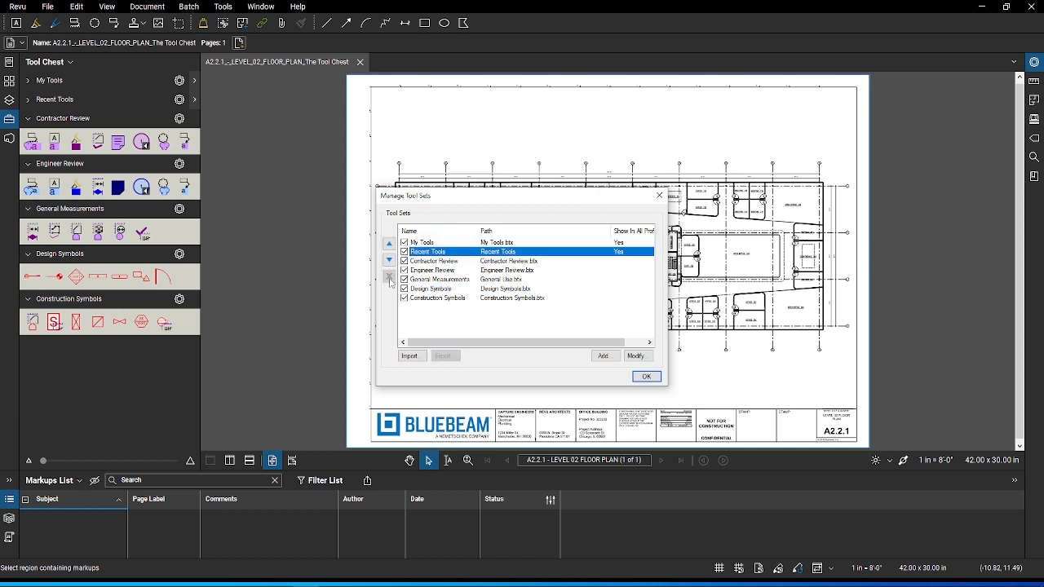
# Add a new tool set titled Electrical, save it as a .btx file under that name, and close the tool set manager.
pyautogui.click(602, 355)
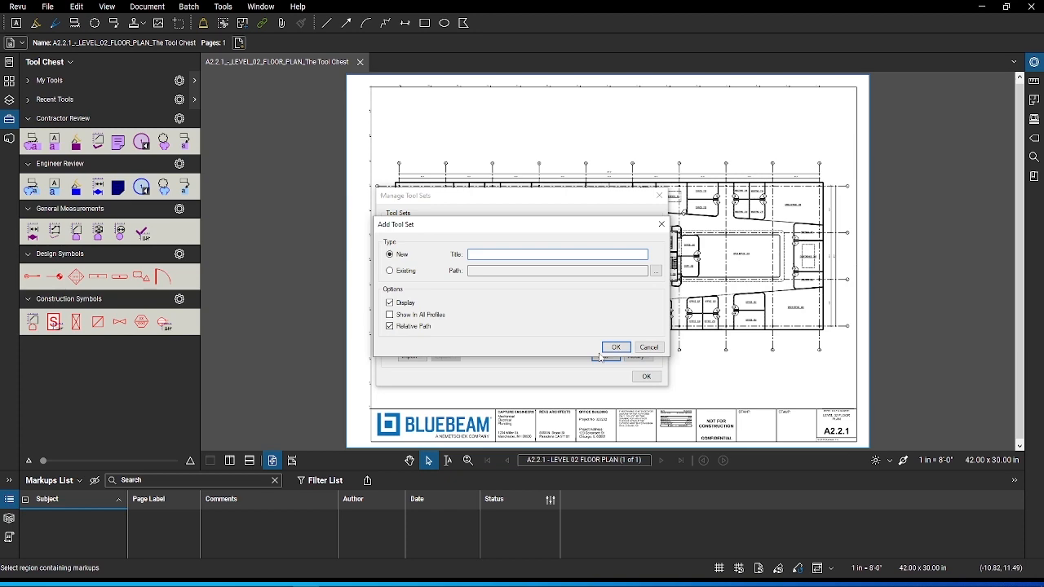
pyautogui.write('Electrical')
pyautogui.click(609, 349)
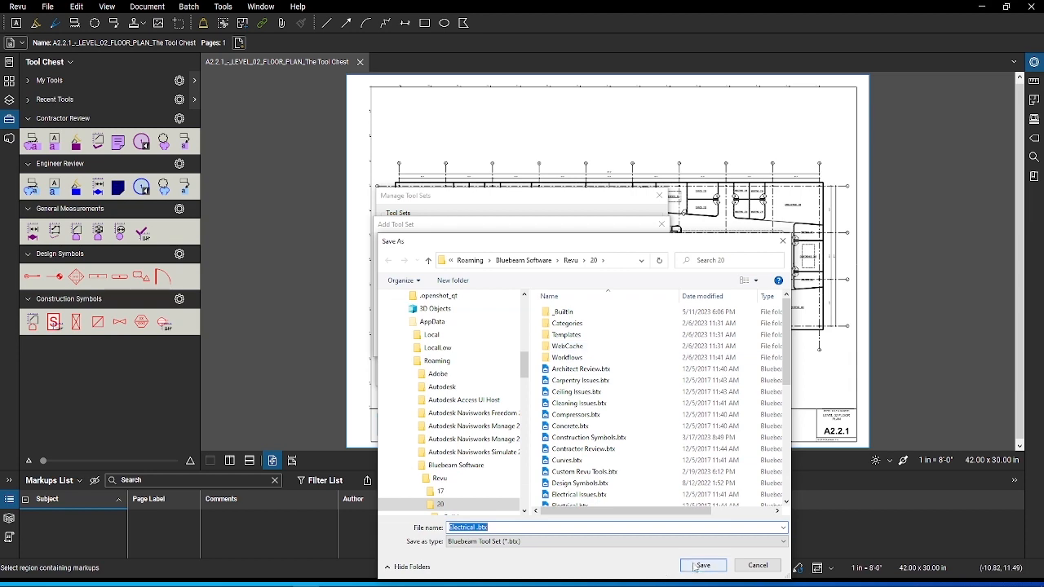
pyautogui.click(701, 565)
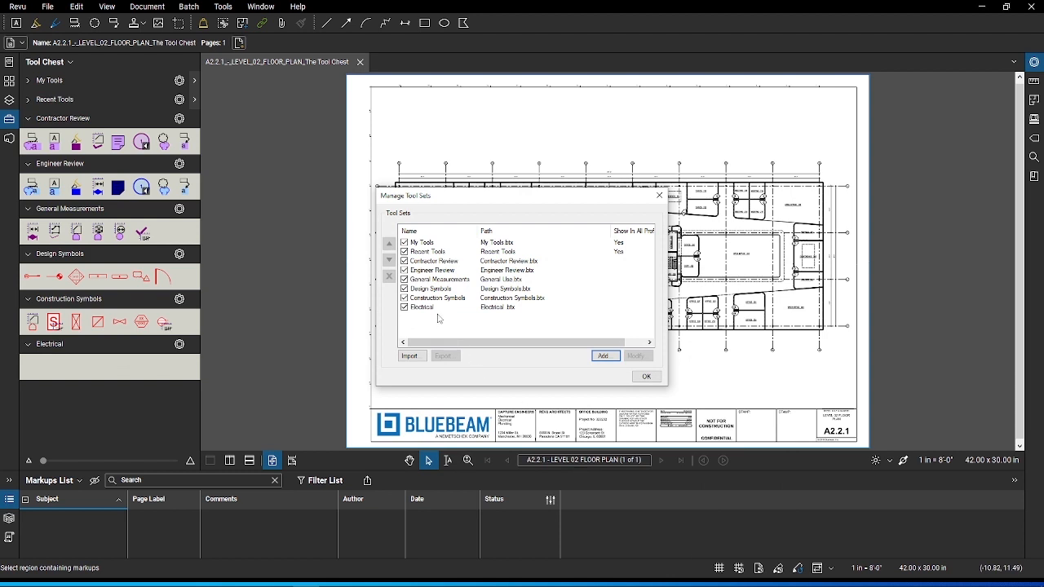
pyautogui.click(644, 377)
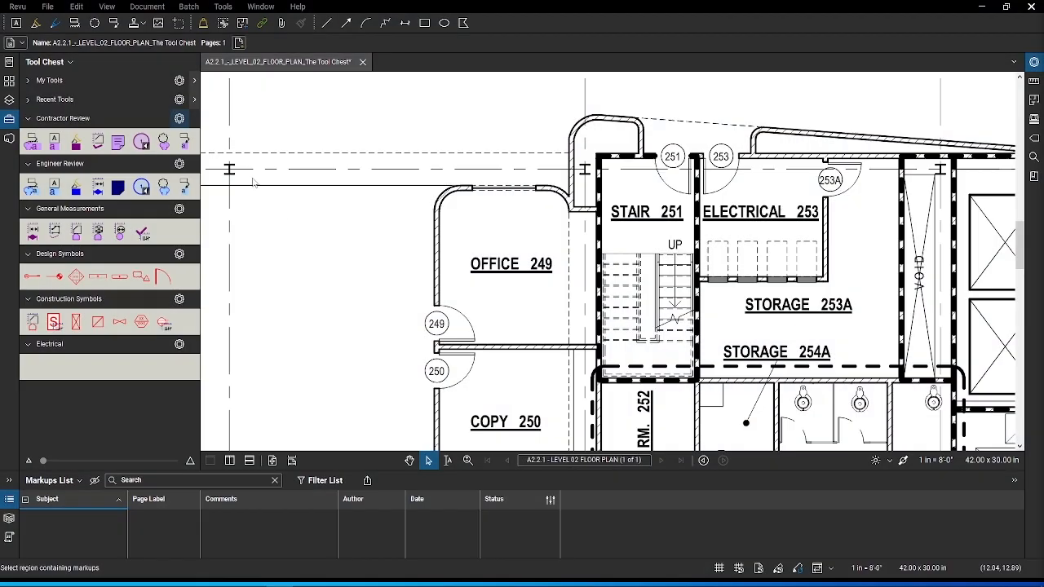
# Place a callout reading "Broken Switch" with blue line and fill and black text, pointing at Office 249's wall above door 249.
pyautogui.click(113, 22)
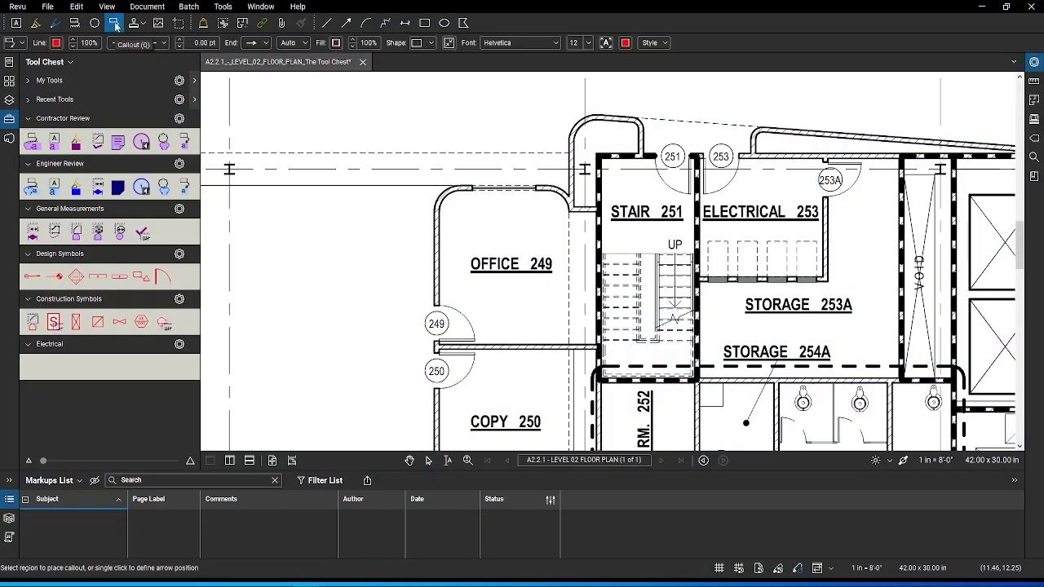
pyautogui.click(440, 284)
pyautogui.click(390, 304)
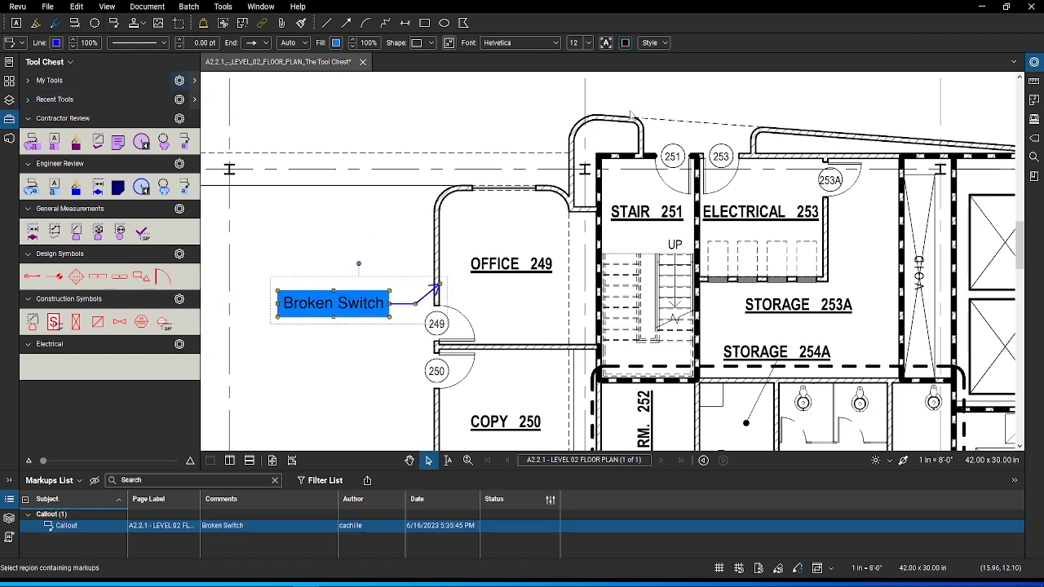
# Set the subject of the Broken Switch callout to "Electrical Contractor".
pyautogui.click(24, 43)
pyautogui.moveTo(64, 61); pyautogui.dragTo(32, 65)
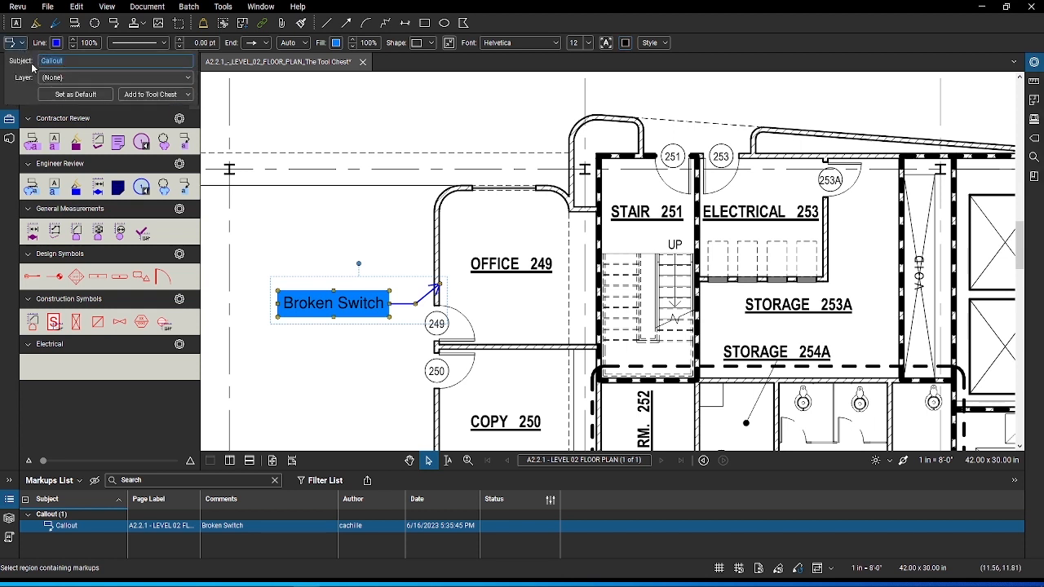
pyautogui.write('Electrical Contractor')
pyautogui.click(259, 97)
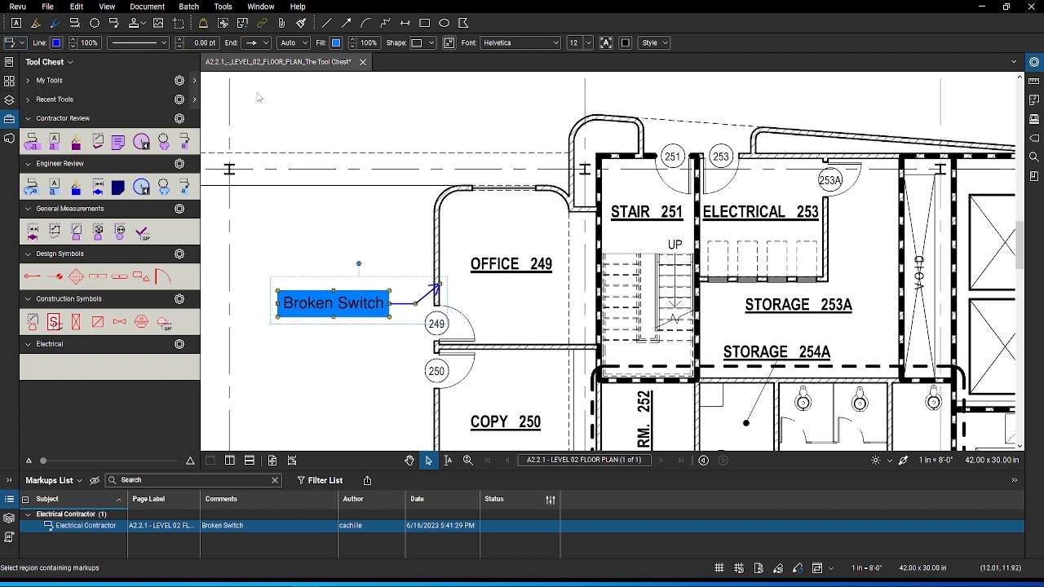
# Expand the My Tools and Recent Tools sets and add the Broken Switch callout to the Electrical tool set.
pyautogui.click(26, 83)
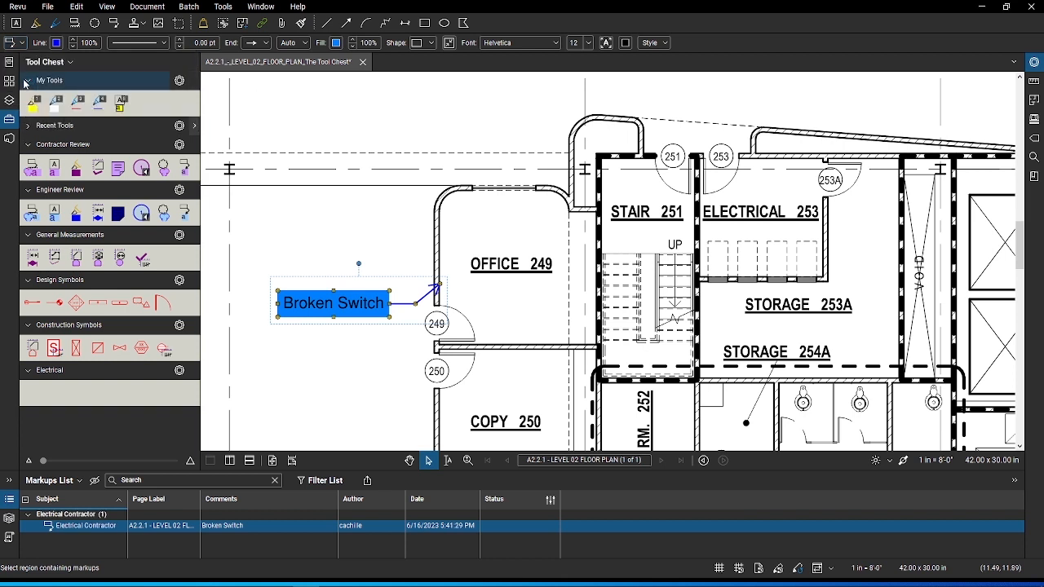
pyautogui.click(26, 125)
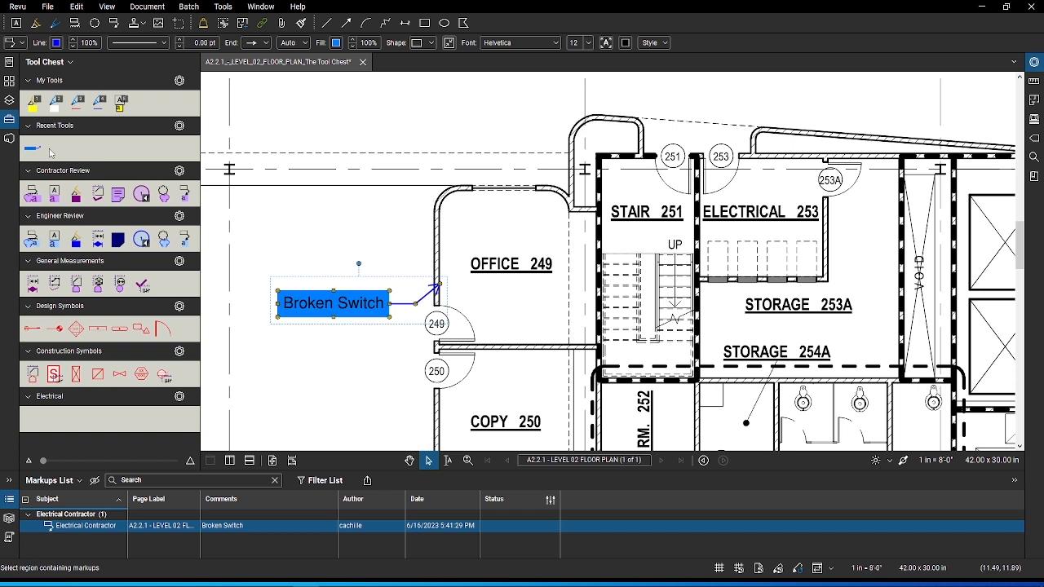
pyautogui.rightClick(317, 300)
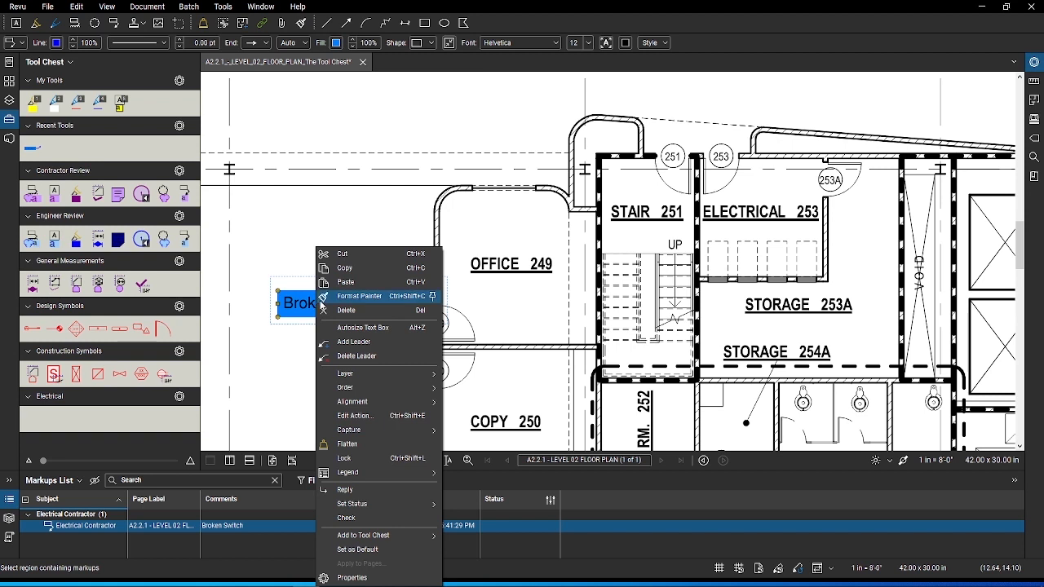
pyautogui.moveTo(377, 538)
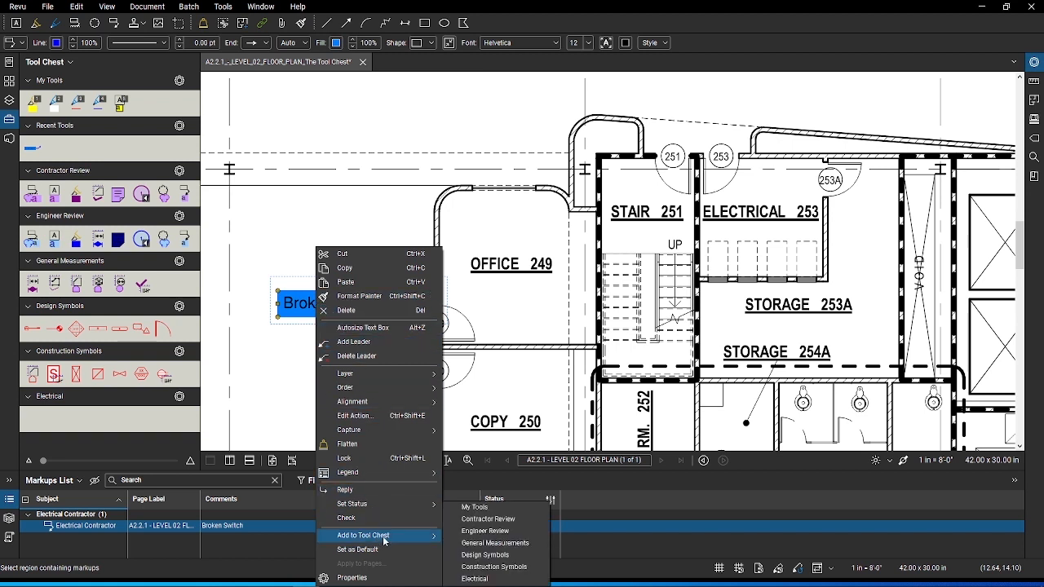
pyautogui.click(474, 578)
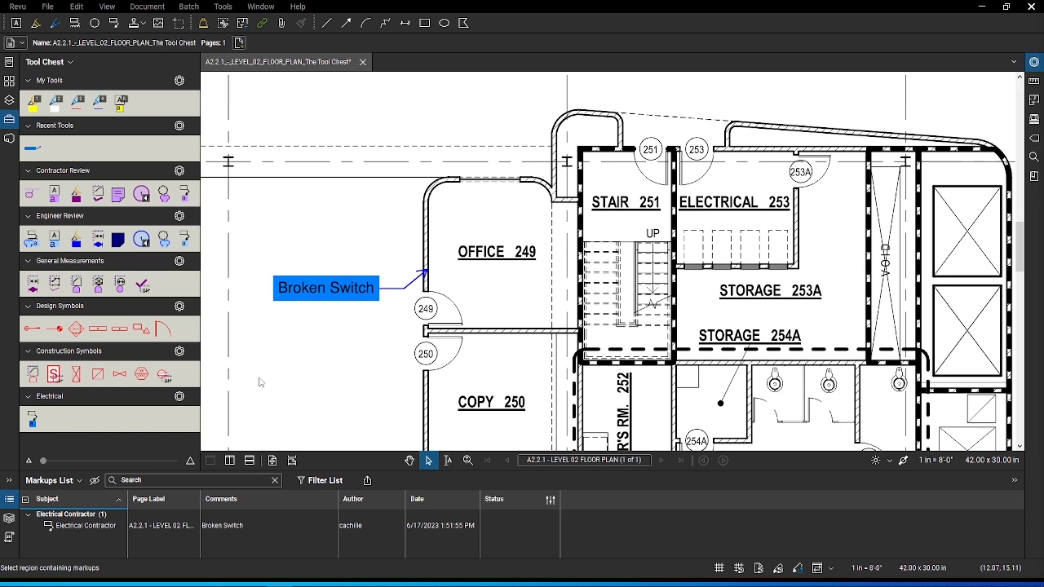
# Place the saved Electrical callout with its text left blank, pointing at Copy 250's wall below door 250.
pyautogui.click(33, 420)
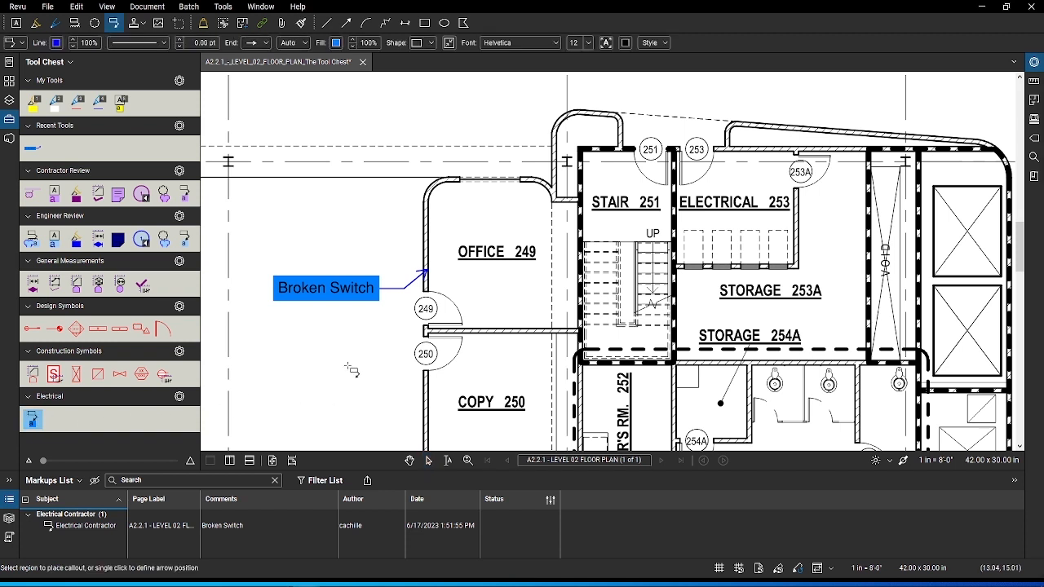
pyautogui.click(428, 388)
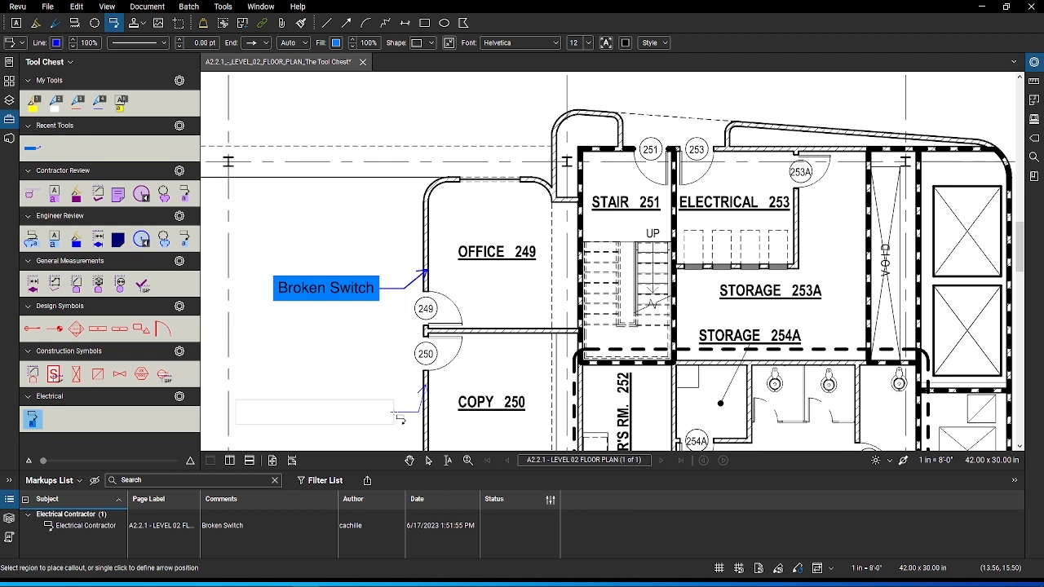
pyautogui.click(399, 418)
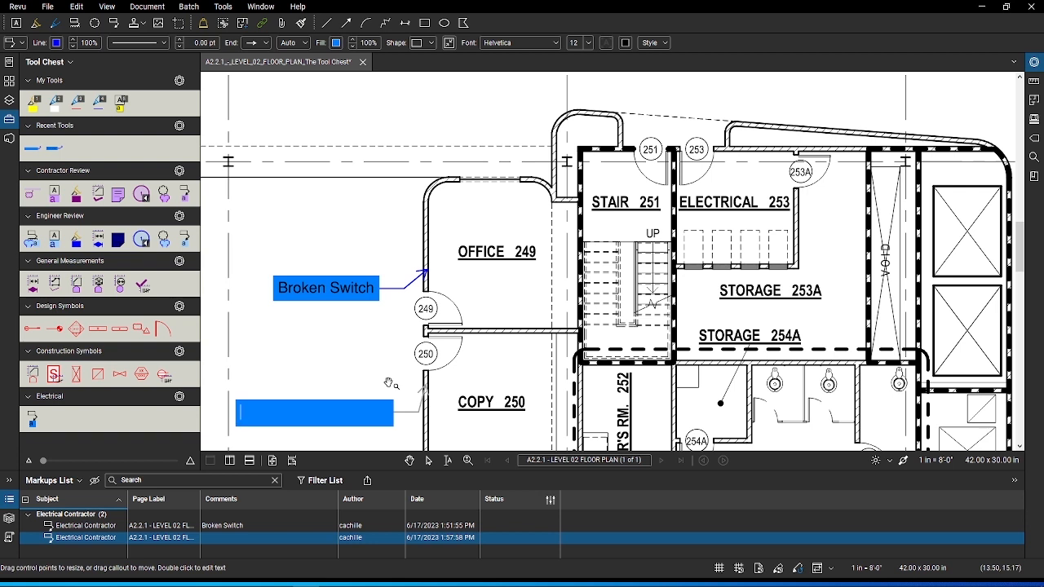
pyautogui.press('Escape')
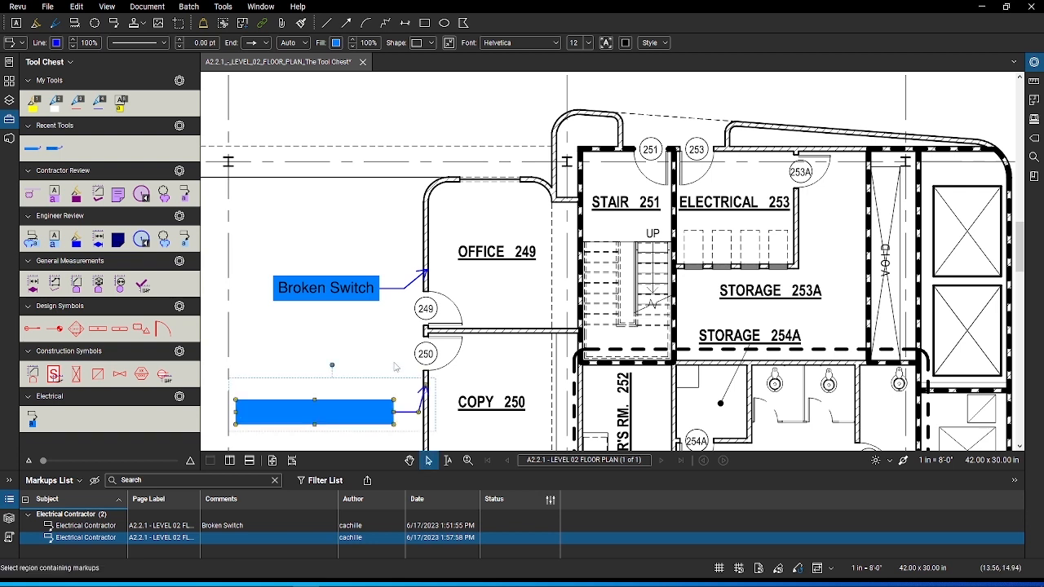
pyautogui.press('Escape')
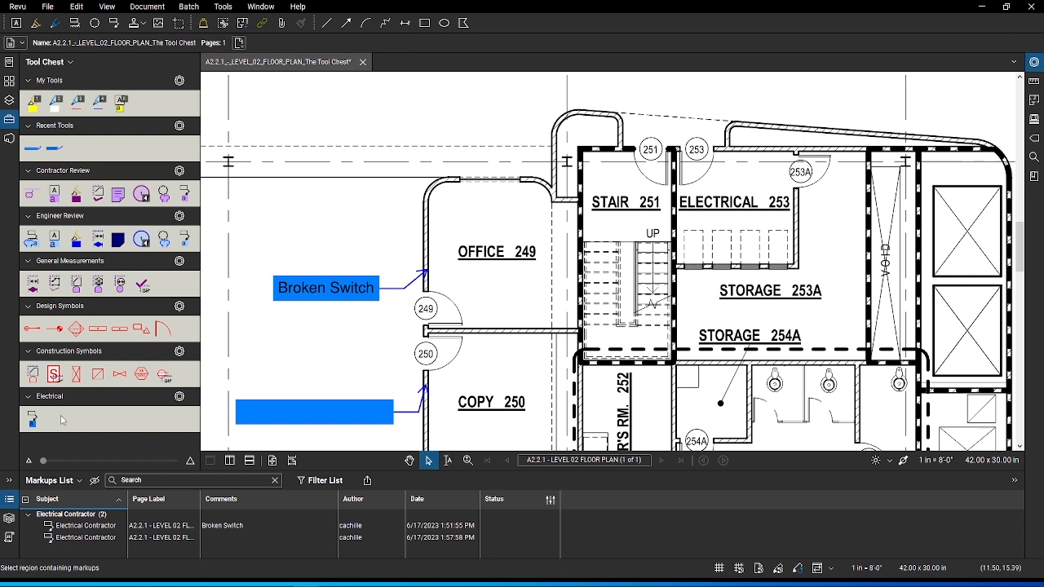
# Switch the saved Electrical callout to drawing mode and place a Broken Switch copy pointing at the wall between doors 249 and 250.
pyautogui.click(33, 419)
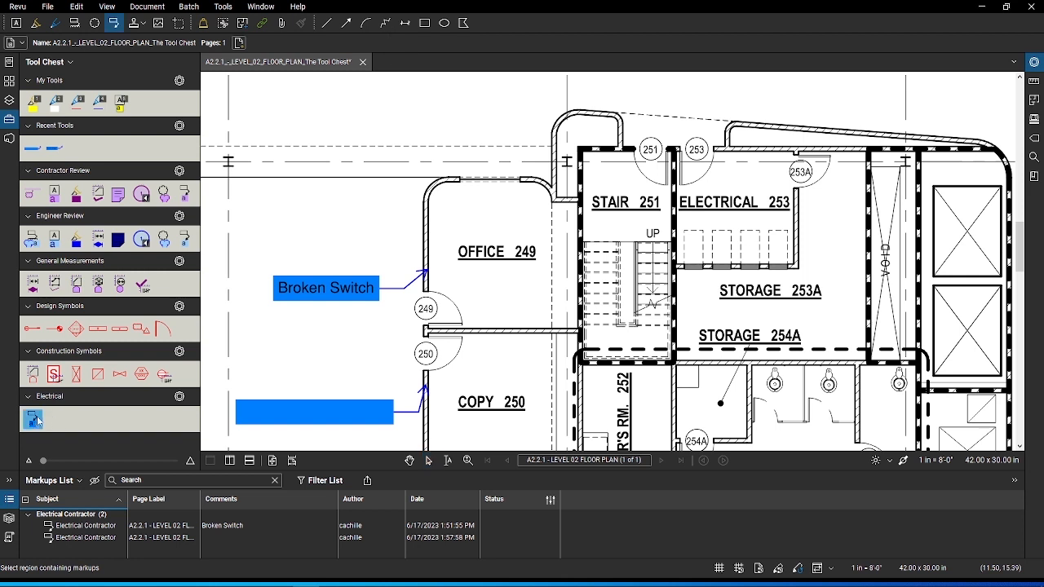
pyautogui.moveTo(425, 329); pyautogui.dragTo(295, 345)
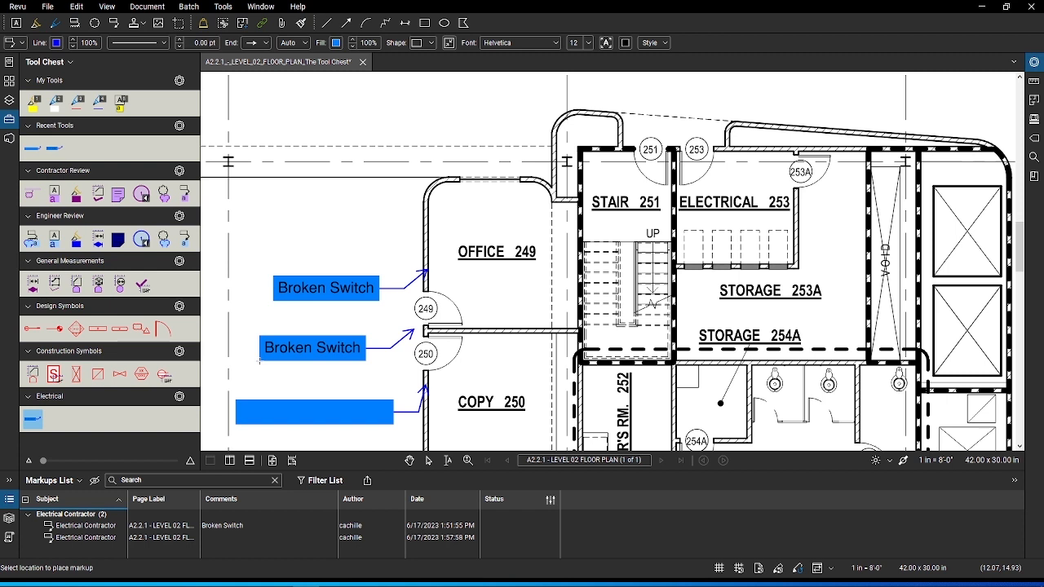
pyautogui.click(259, 362)
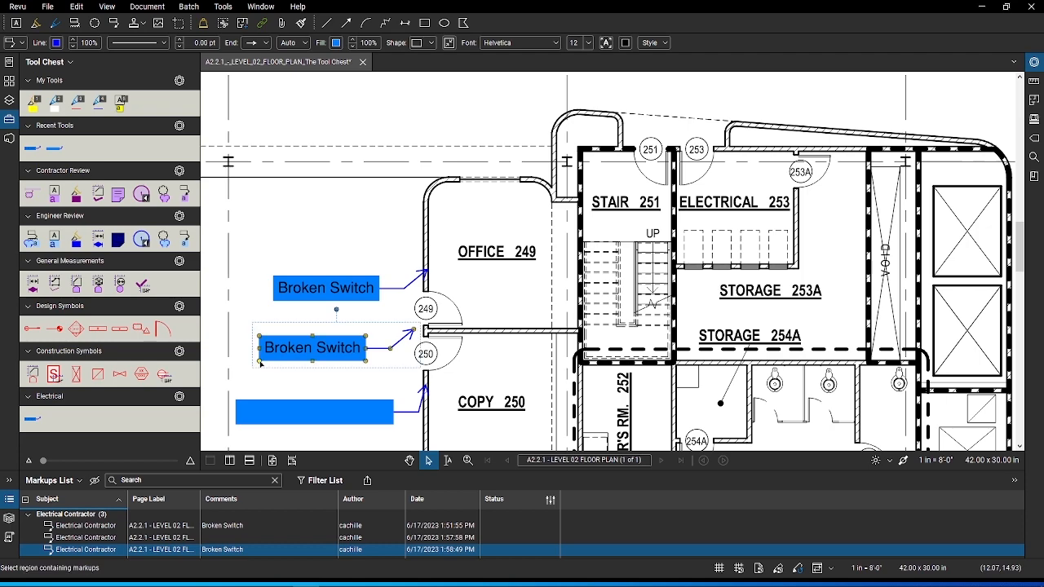